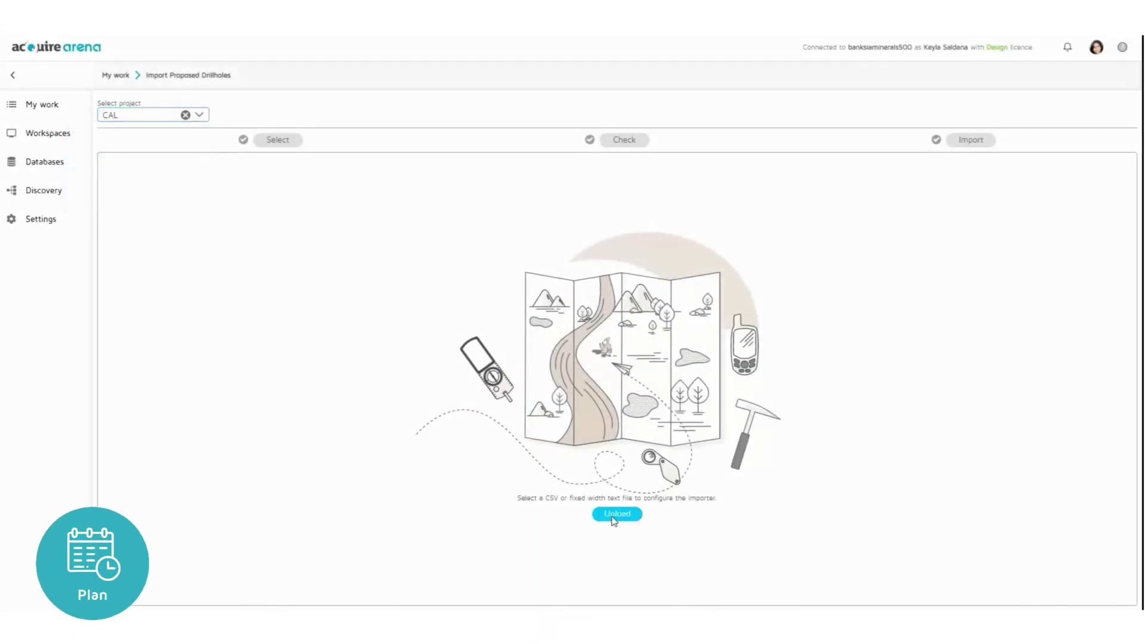
# Load Proposed Drillholes.csv, check its 20 drillhole records, and import them into CAL
pyautogui.click(614, 515)
pyautogui.click(128, 167)
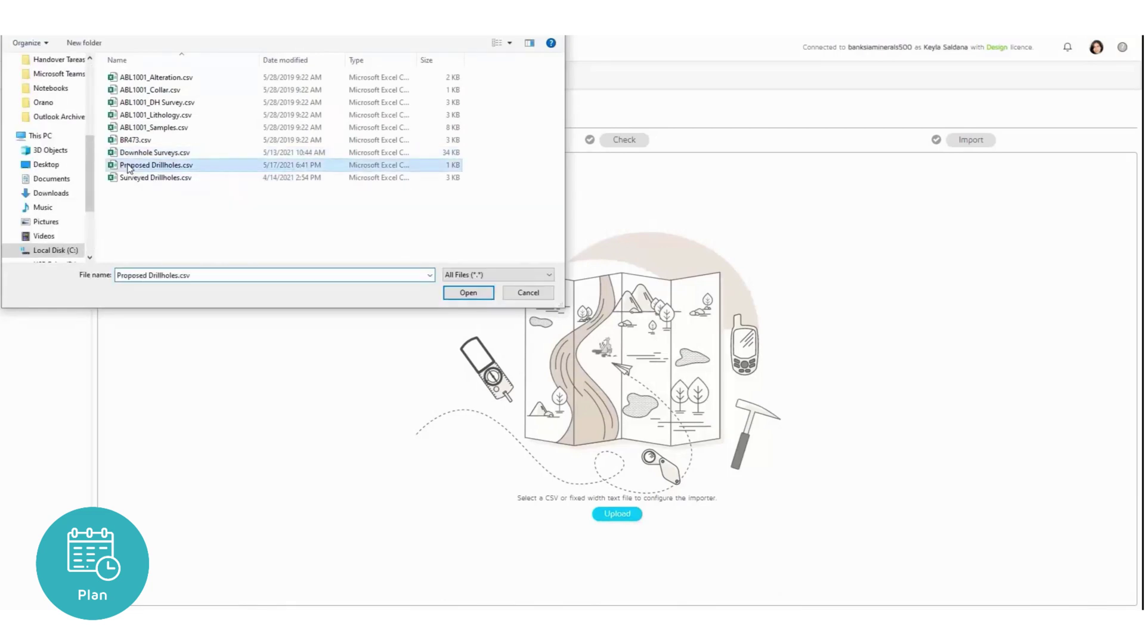
pyautogui.doubleClick(128, 167)
pyautogui.click(624, 141)
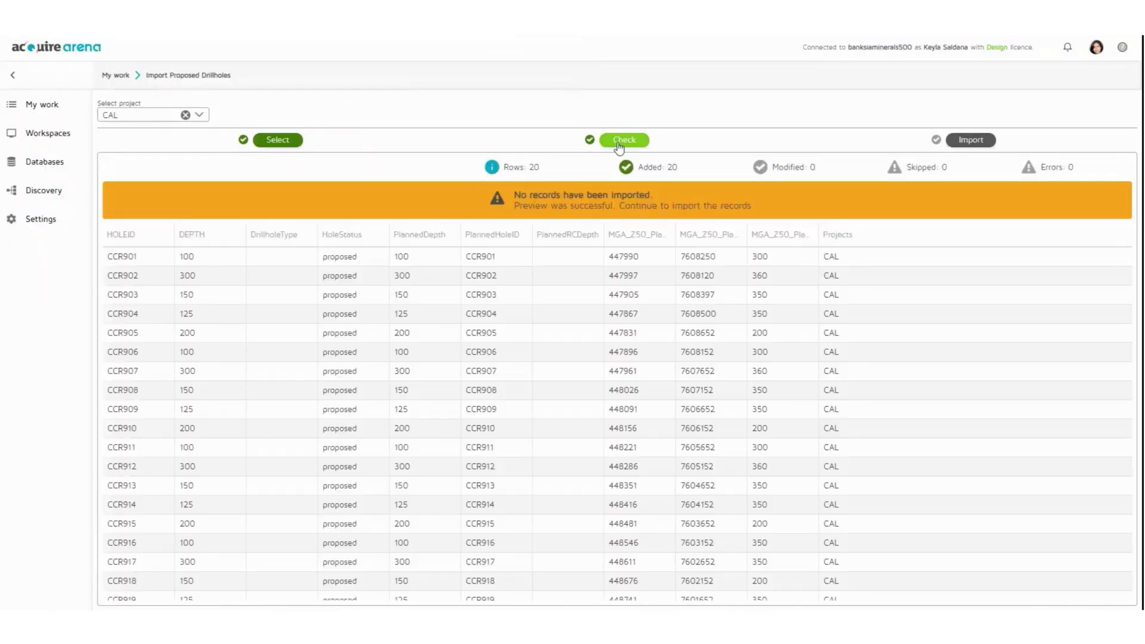
pyautogui.click(967, 140)
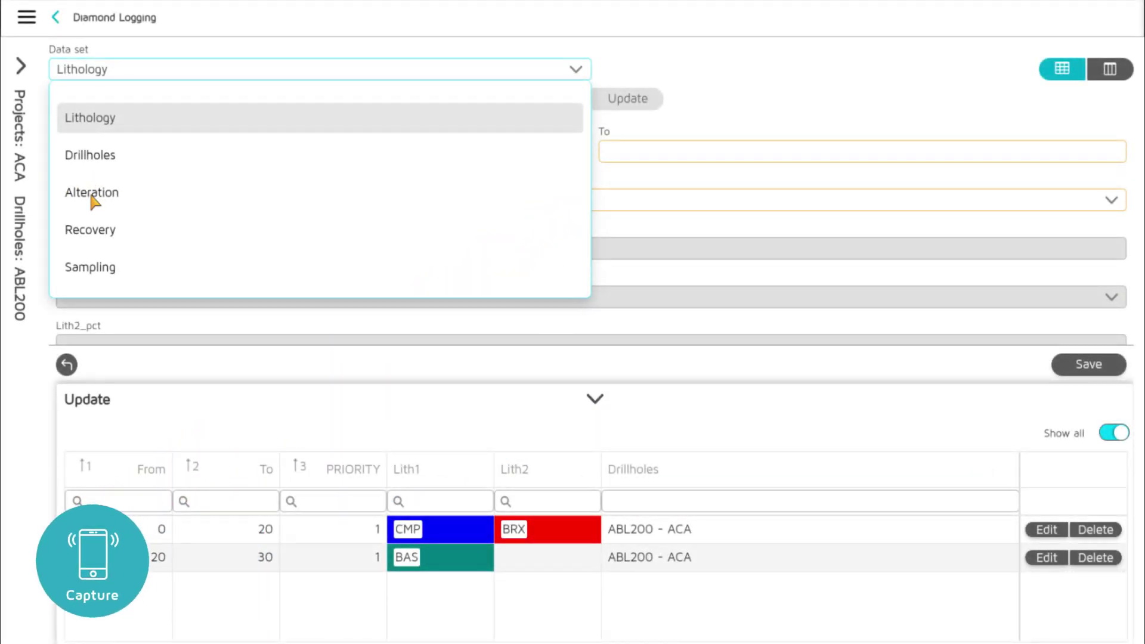
# Switch ABL200's logging form to Alteration, relist all intervals, and begin editing the From depth
pyautogui.click(93, 199)
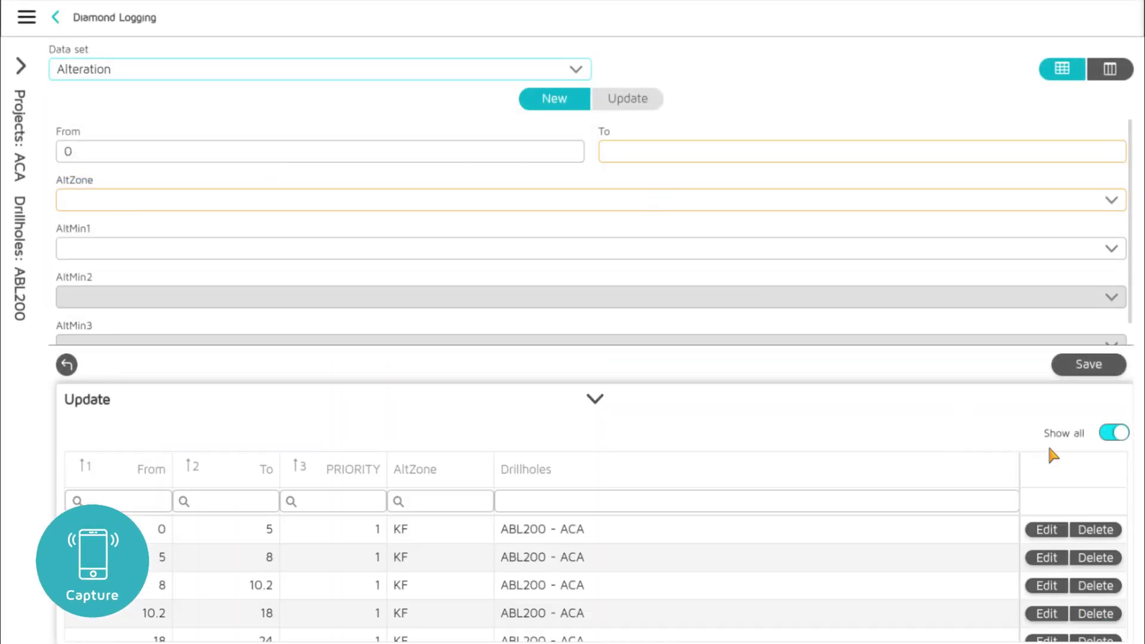
pyautogui.click(1112, 433)
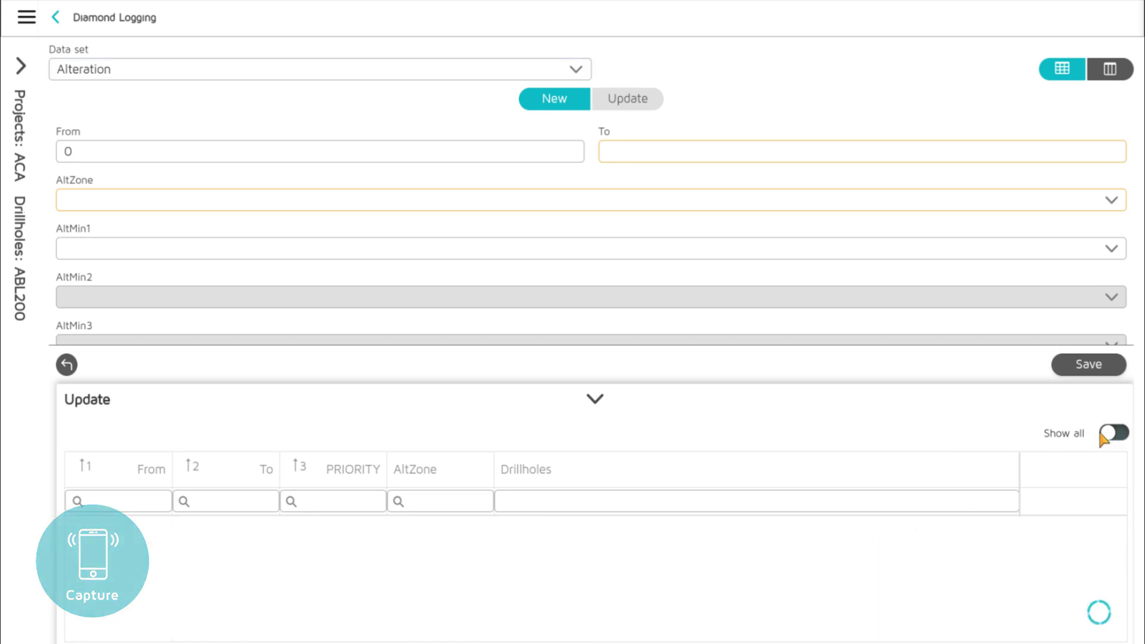
pyautogui.click(1112, 435)
pyautogui.scroll(-2, 649, 548)
pyautogui.scroll(-2, 648, 547)
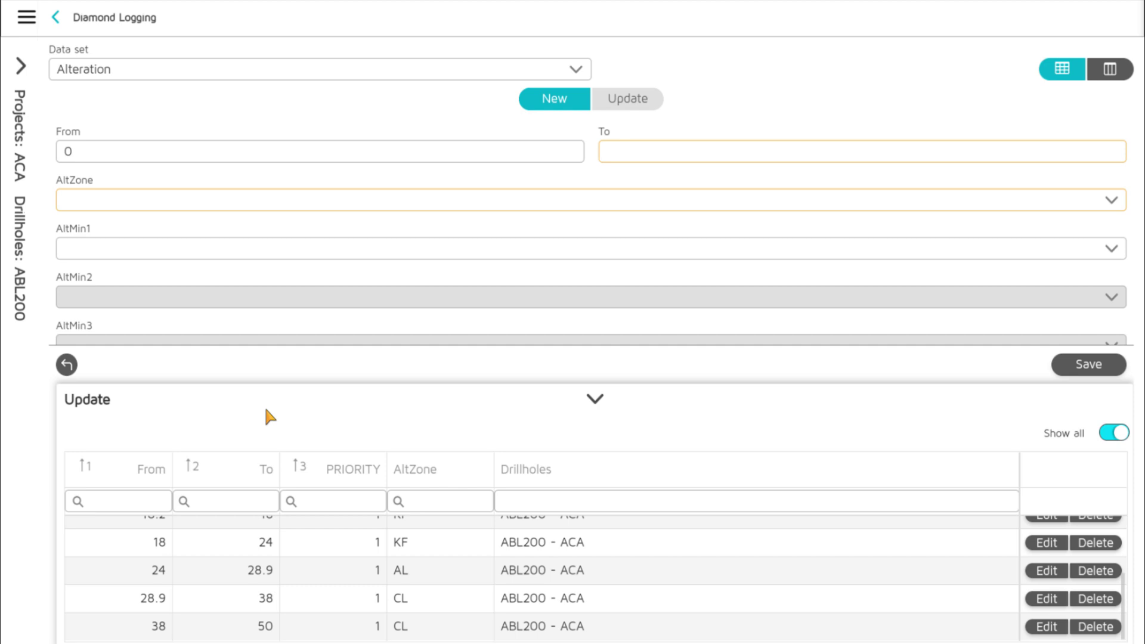
pyautogui.click(68, 157)
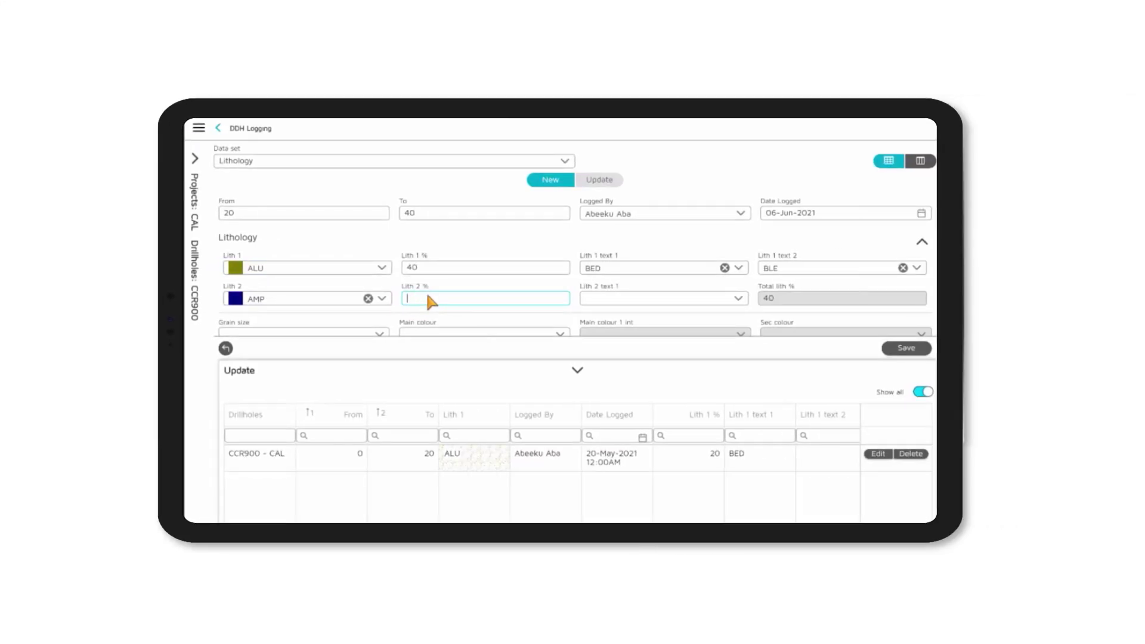
pyautogui.write('55')
# Save the 20–40 m interval as 40% ALU and 55% AMP, then set Lith 1 to ALU
pyautogui.click(902, 350)
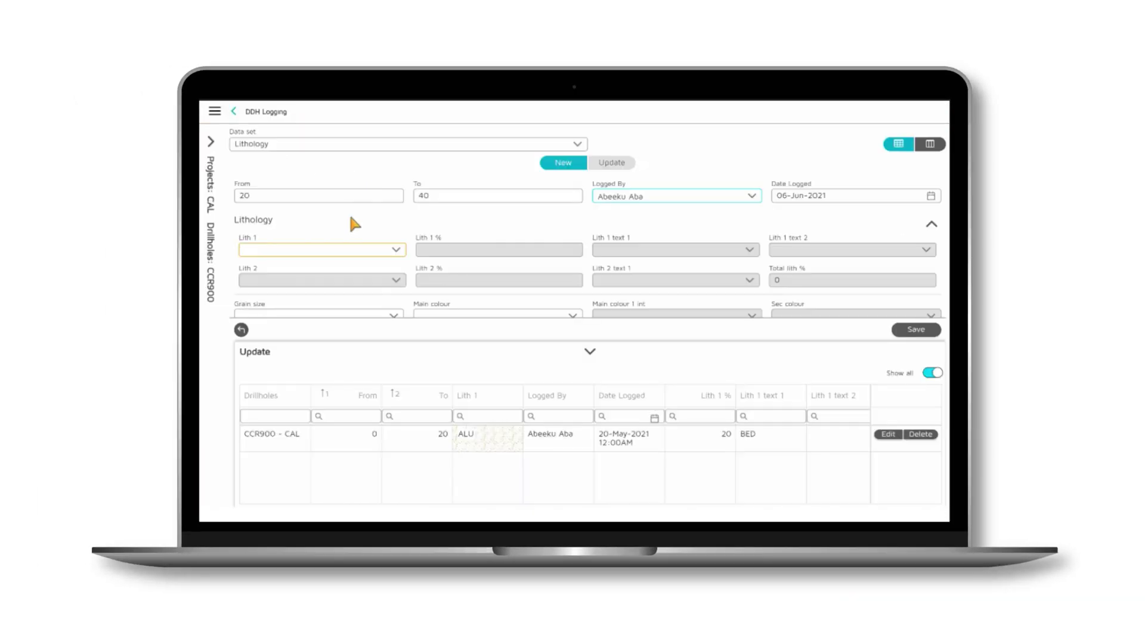
pyautogui.click(238, 138)
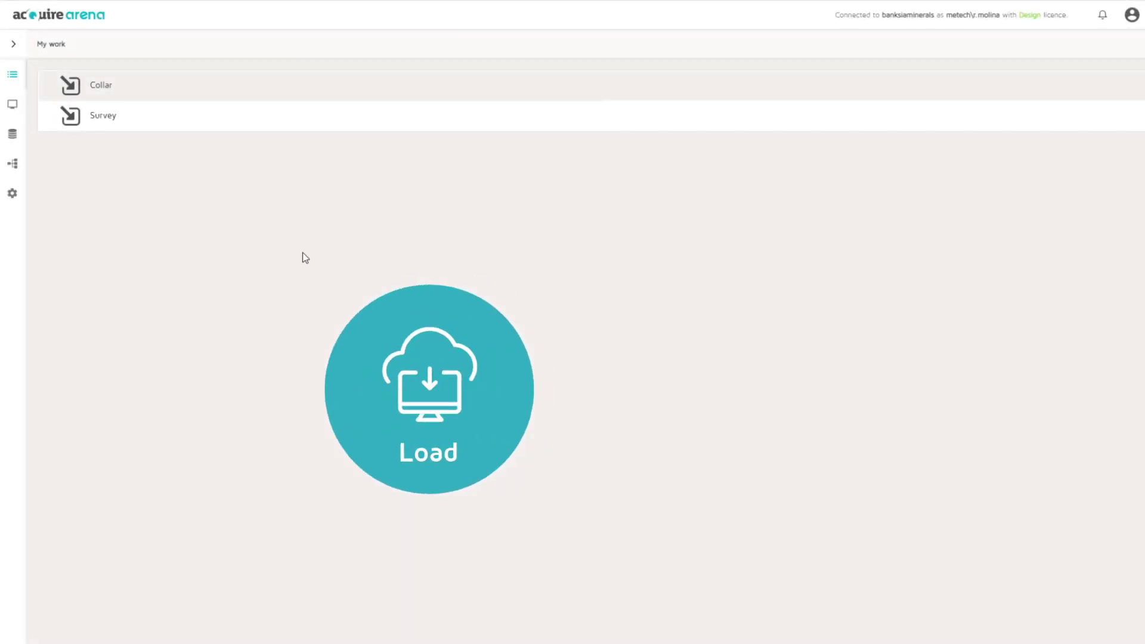
# Assign the Survey import to project ACA, then load, check and import DHRCsur.csv
pyautogui.click(103, 119)
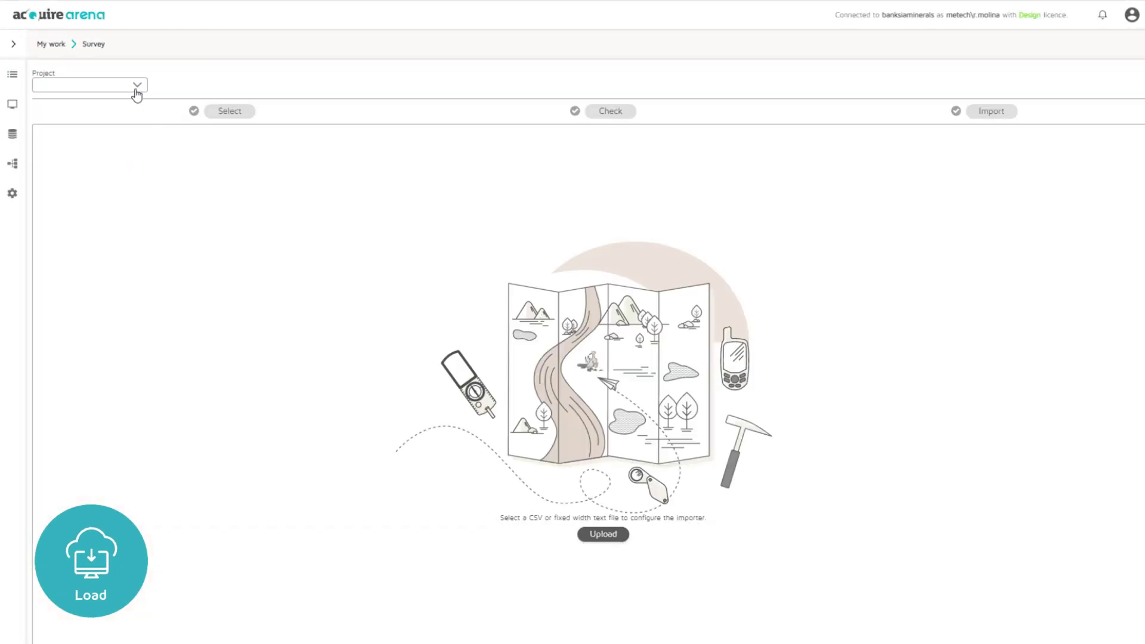
pyautogui.click(136, 87)
pyautogui.click(36, 102)
pyautogui.click(590, 528)
pyautogui.click(128, 119)
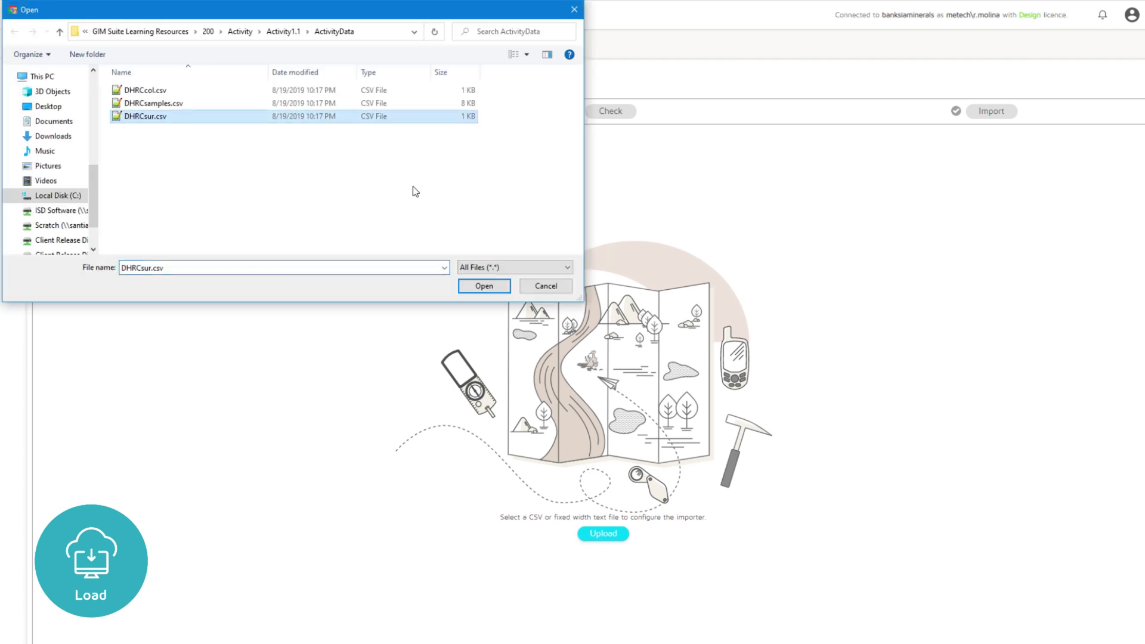
pyautogui.click(483, 286)
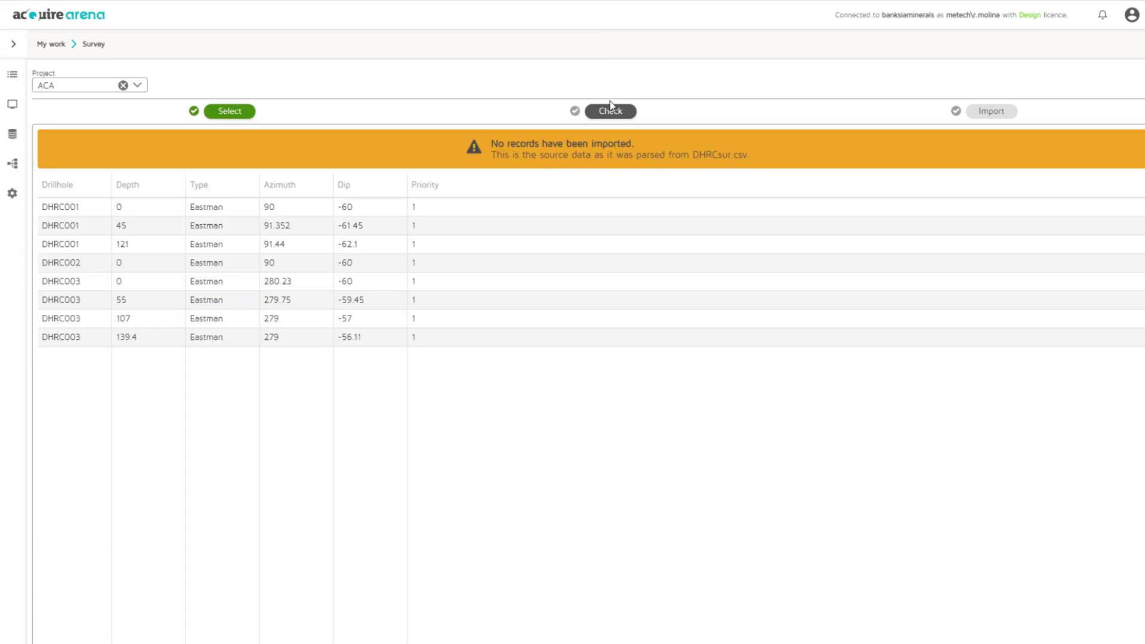
pyautogui.click(610, 109)
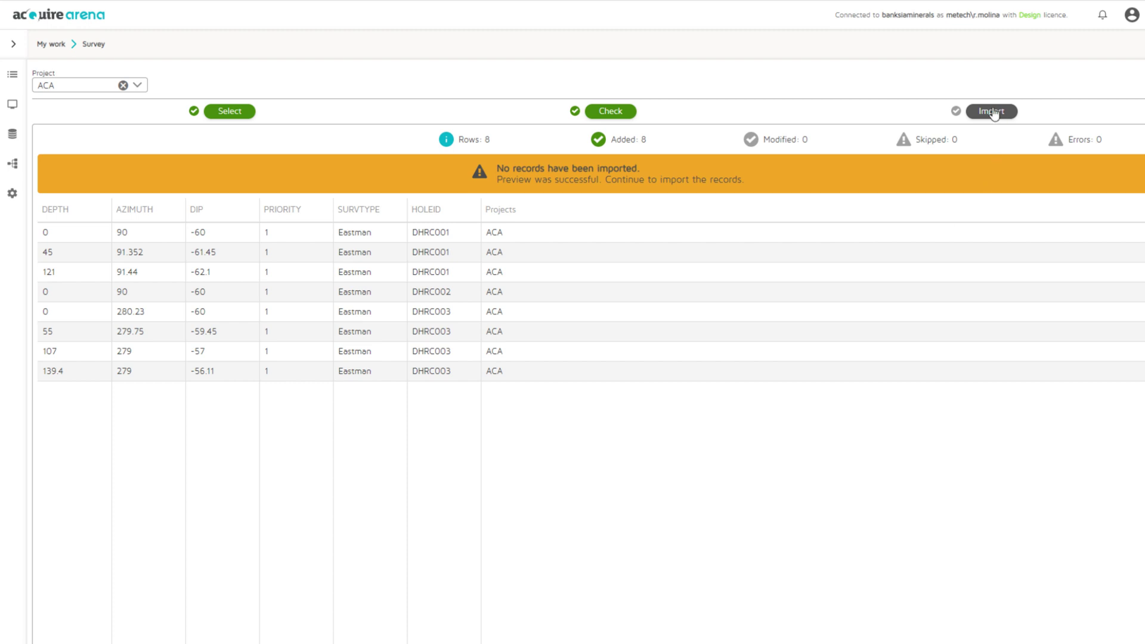
pyautogui.click(992, 112)
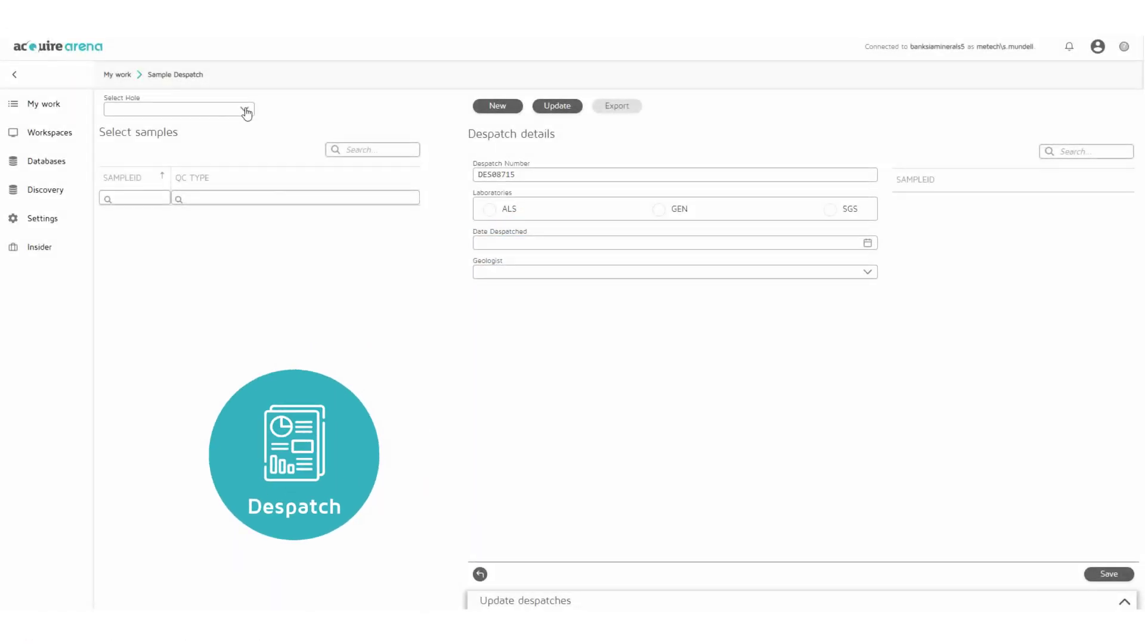
# Select hole HBL013 HAK and add all its samples, including HA522758, to the despatch
pyautogui.click(245, 111)
pyautogui.click(177, 341)
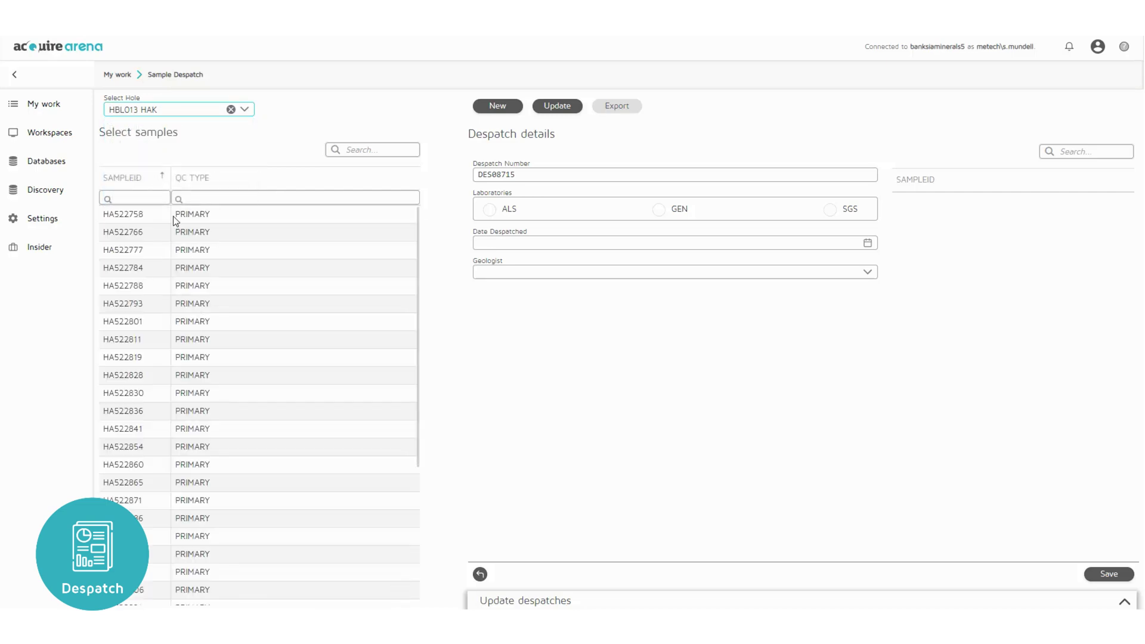
pyautogui.click(174, 221)
pyautogui.scroll(-5, 223, 309)
pyautogui.keyDown('shift'); pyautogui.click(187, 594); pyautogui.keyUp('shift')
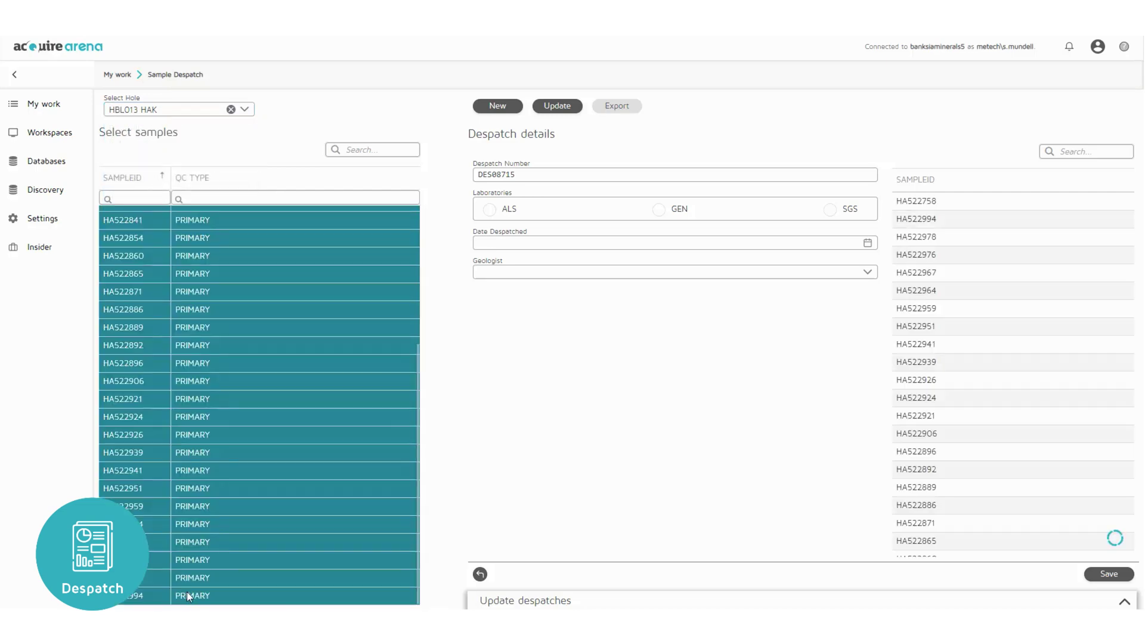
# Date the despatch 02-Mar-2021, assign a geologist, and save it
pyautogui.click(868, 245)
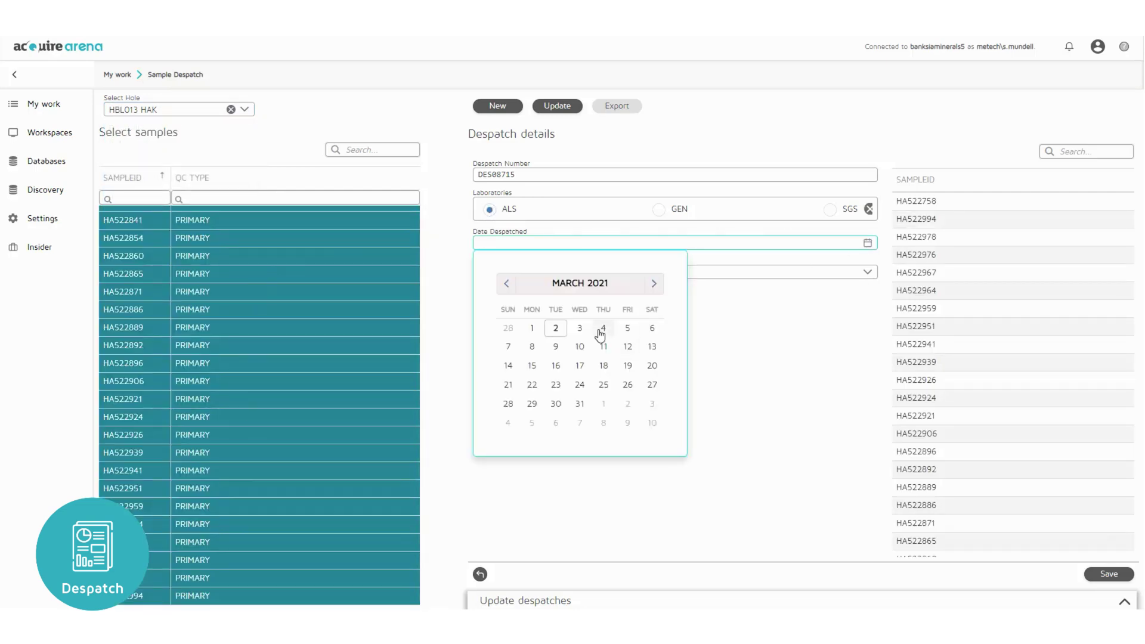
pyautogui.click(554, 328)
pyautogui.click(562, 273)
pyautogui.click(548, 306)
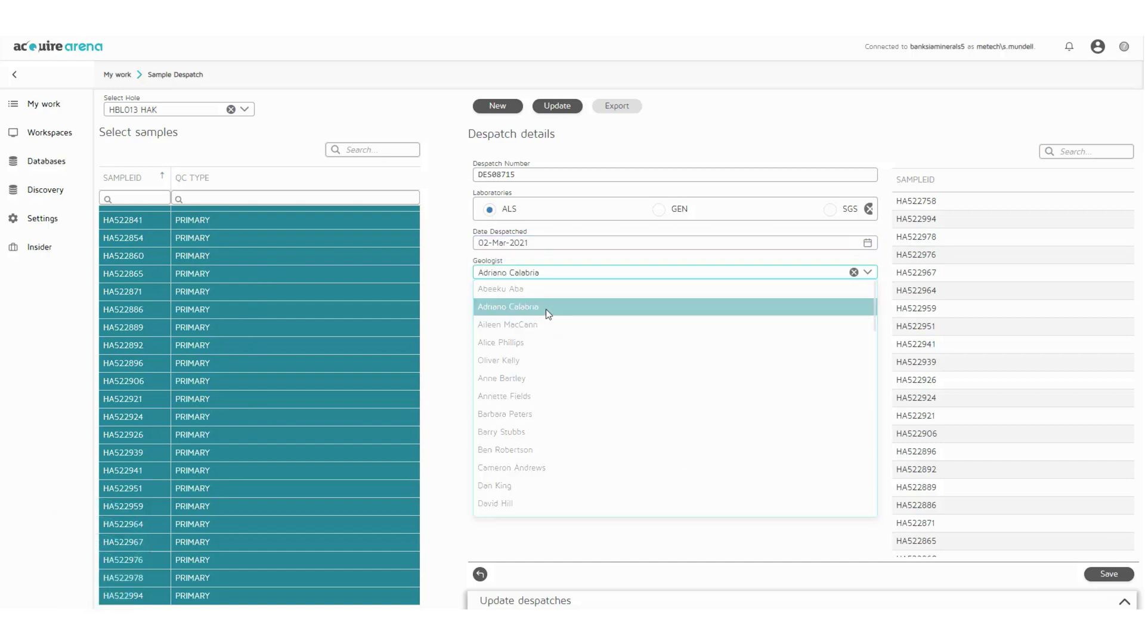
pyautogui.click(1118, 577)
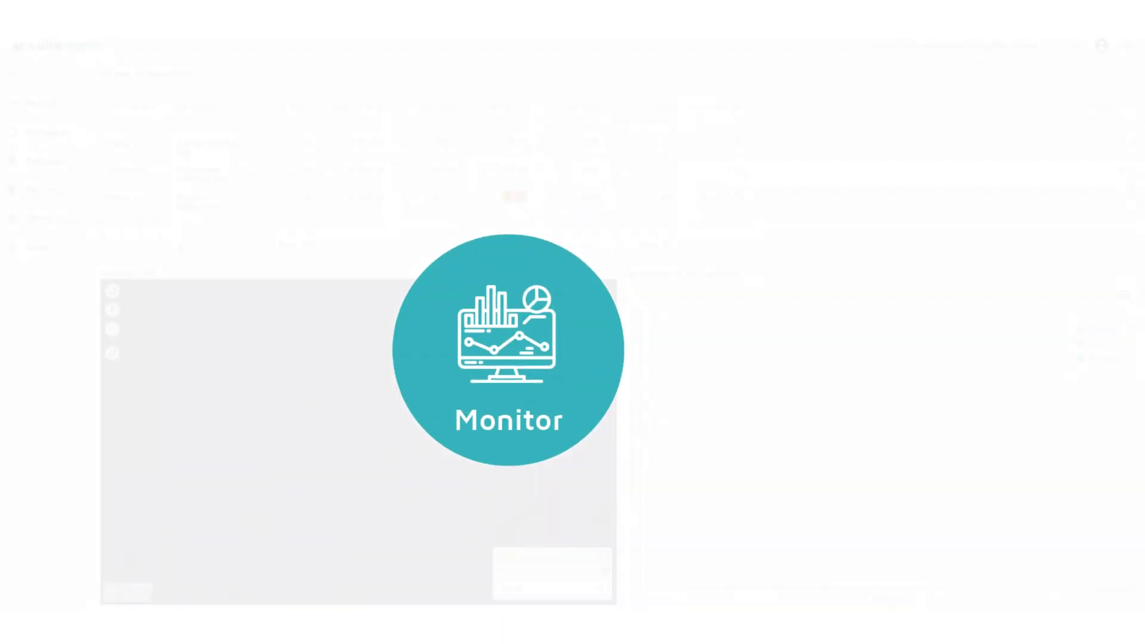
# Switch the dashboard from Callistemon to Hakea, zoom the map, and show HBL010's details
pyautogui.click(142, 182)
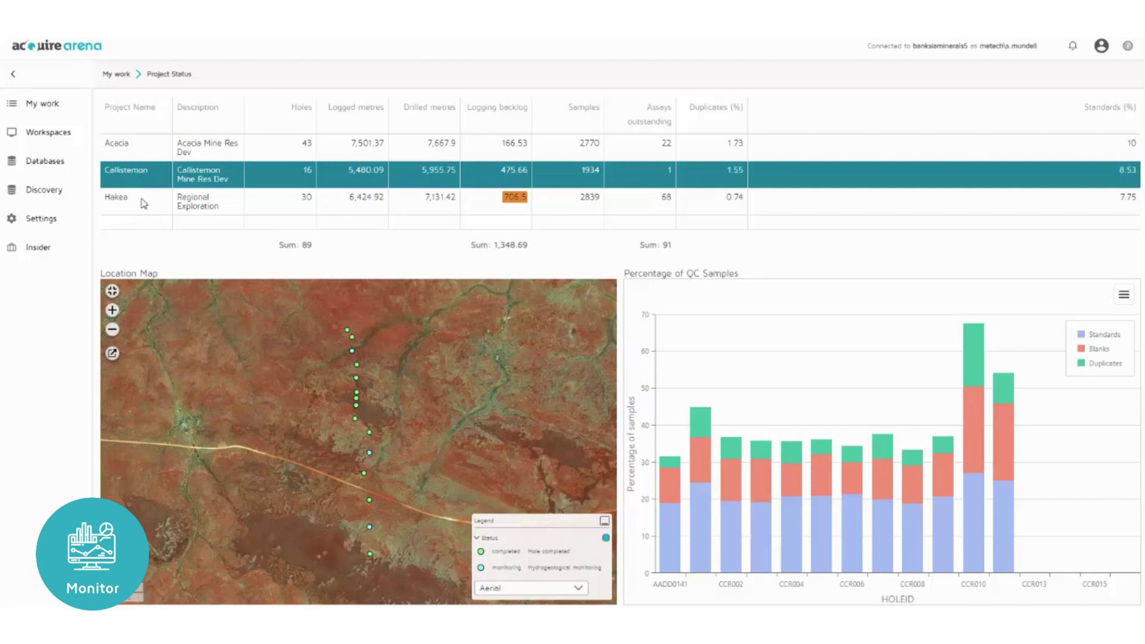
pyautogui.click(142, 201)
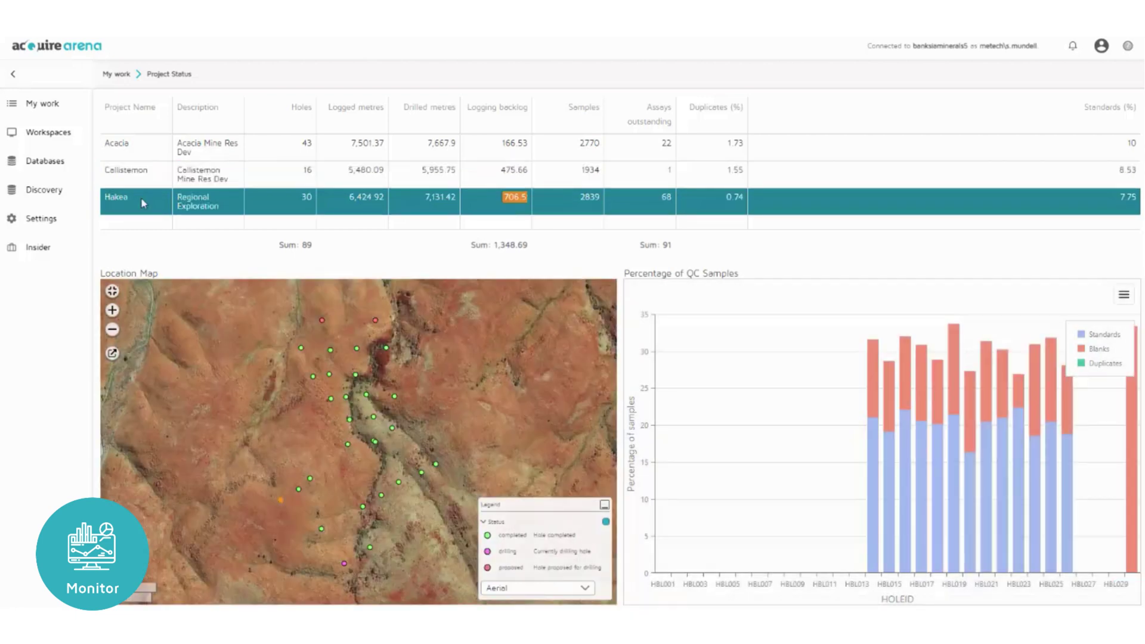
pyautogui.click(113, 309)
pyautogui.moveTo(332, 383); pyautogui.dragTo(304, 531)
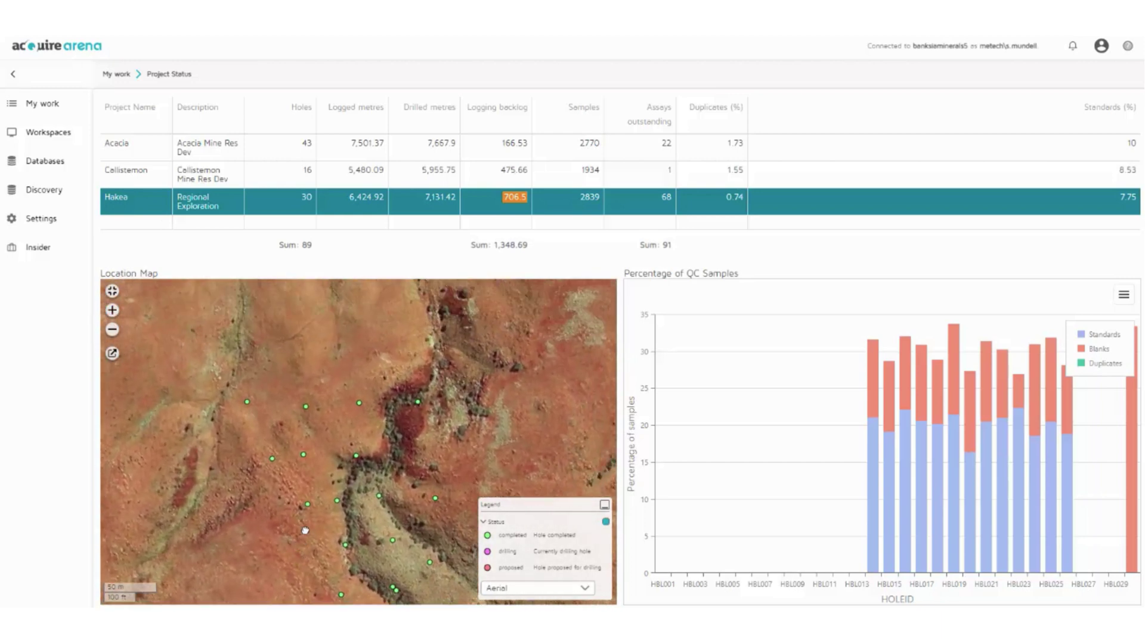
pyautogui.click(399, 361)
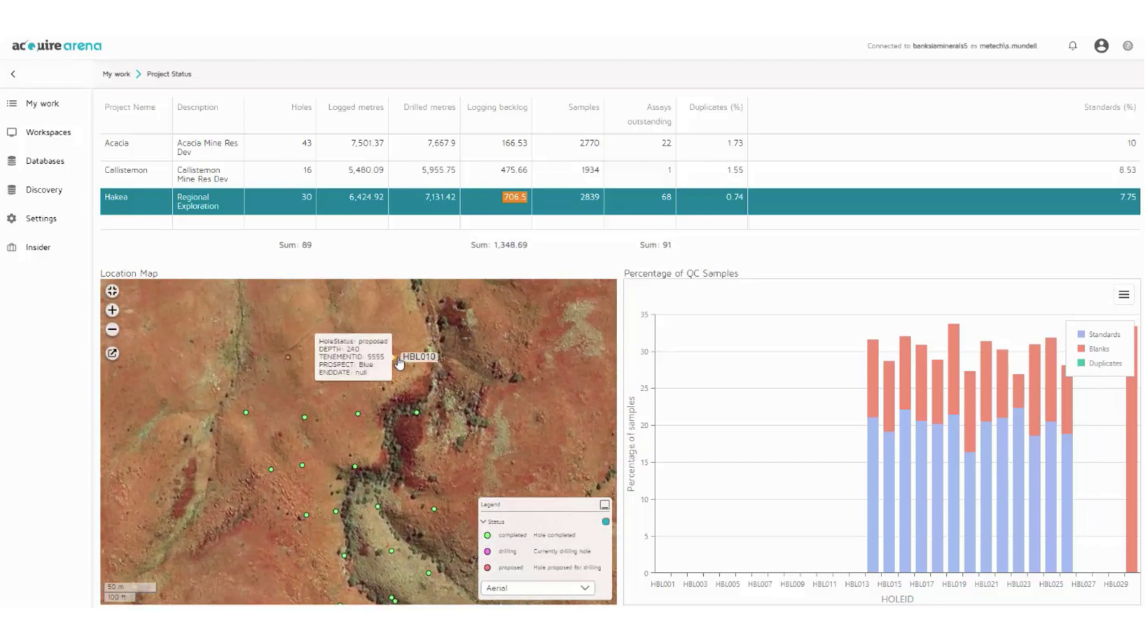